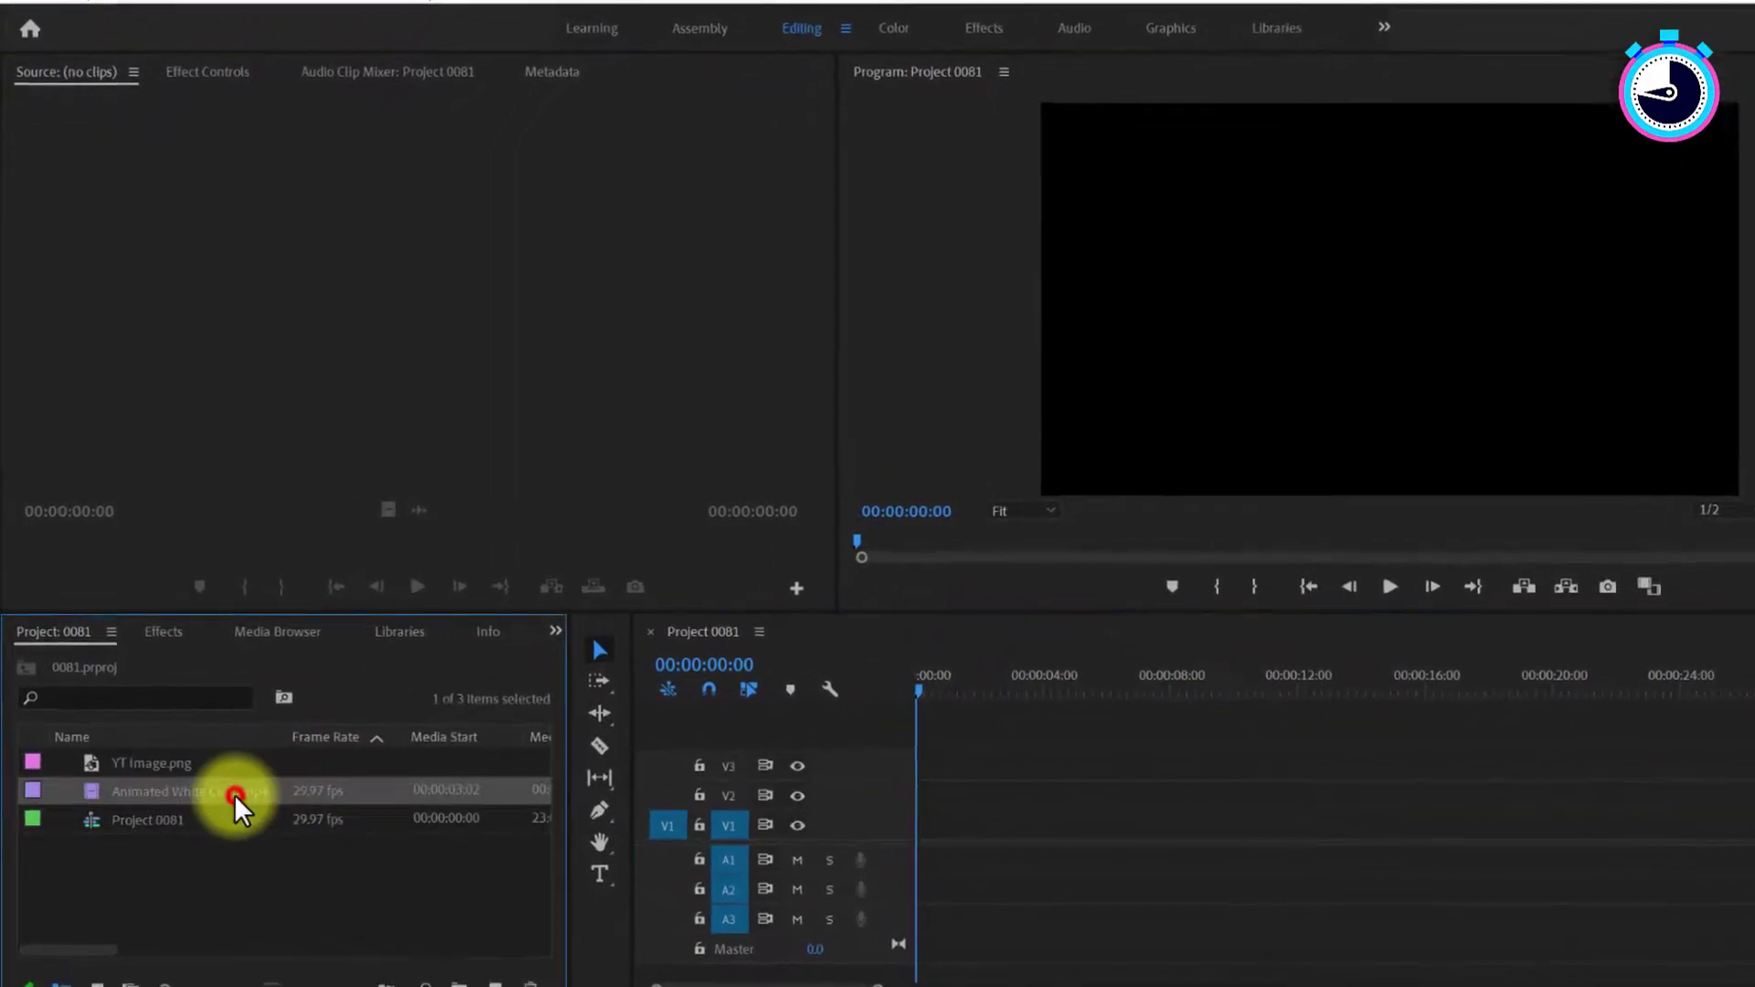
# Preview Animated White Cloth.mp4 and YT Image.png in the Source monitor, then select the cloth clip
pyautogui.doubleClick(235, 794)
pyautogui.click(462, 596)
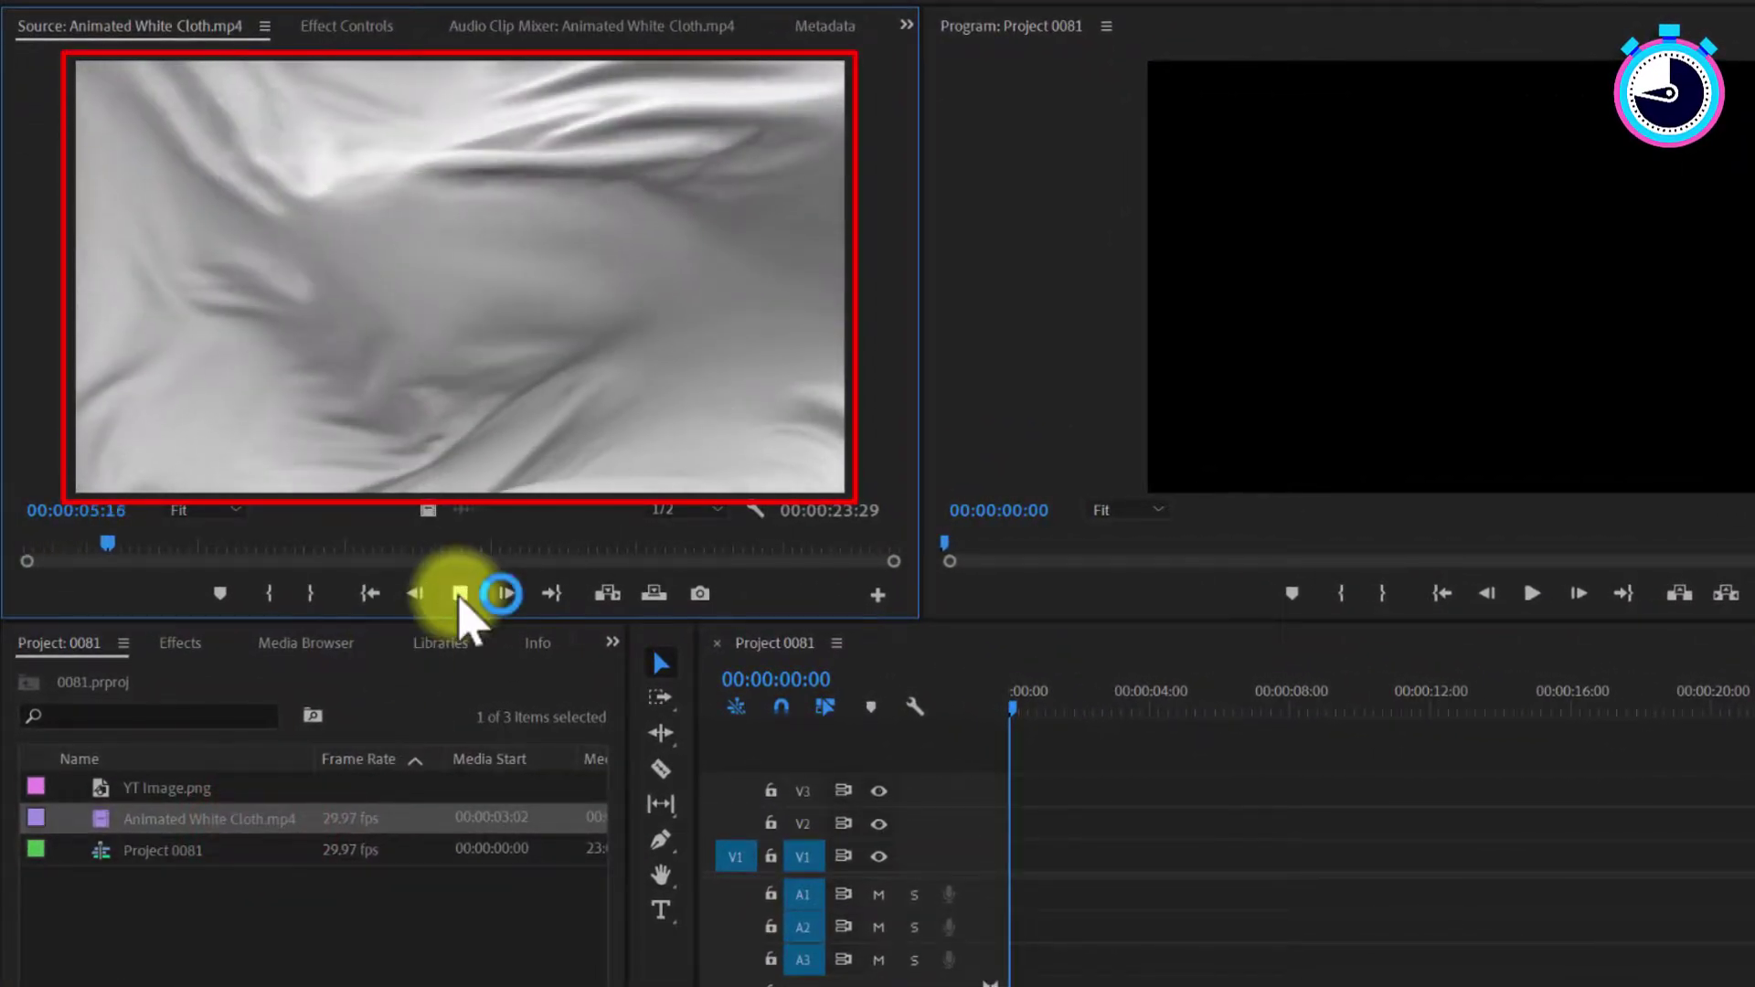
pyautogui.doubleClick(235, 790)
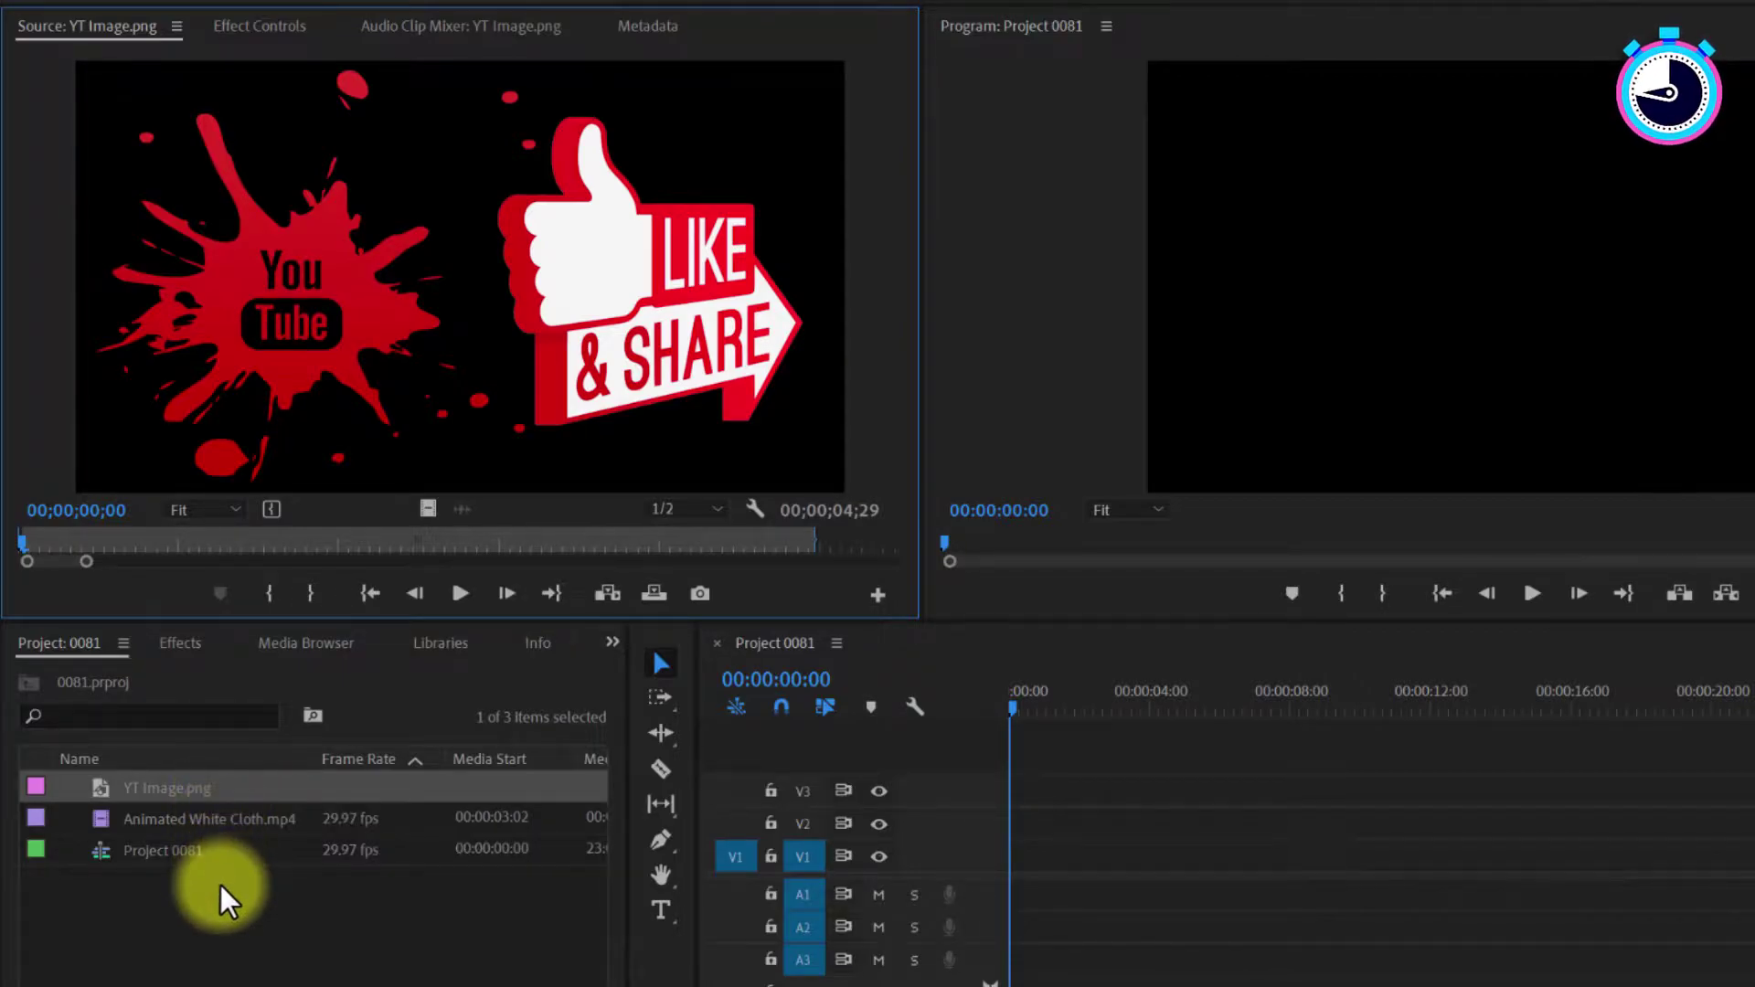
pyautogui.click(296, 823)
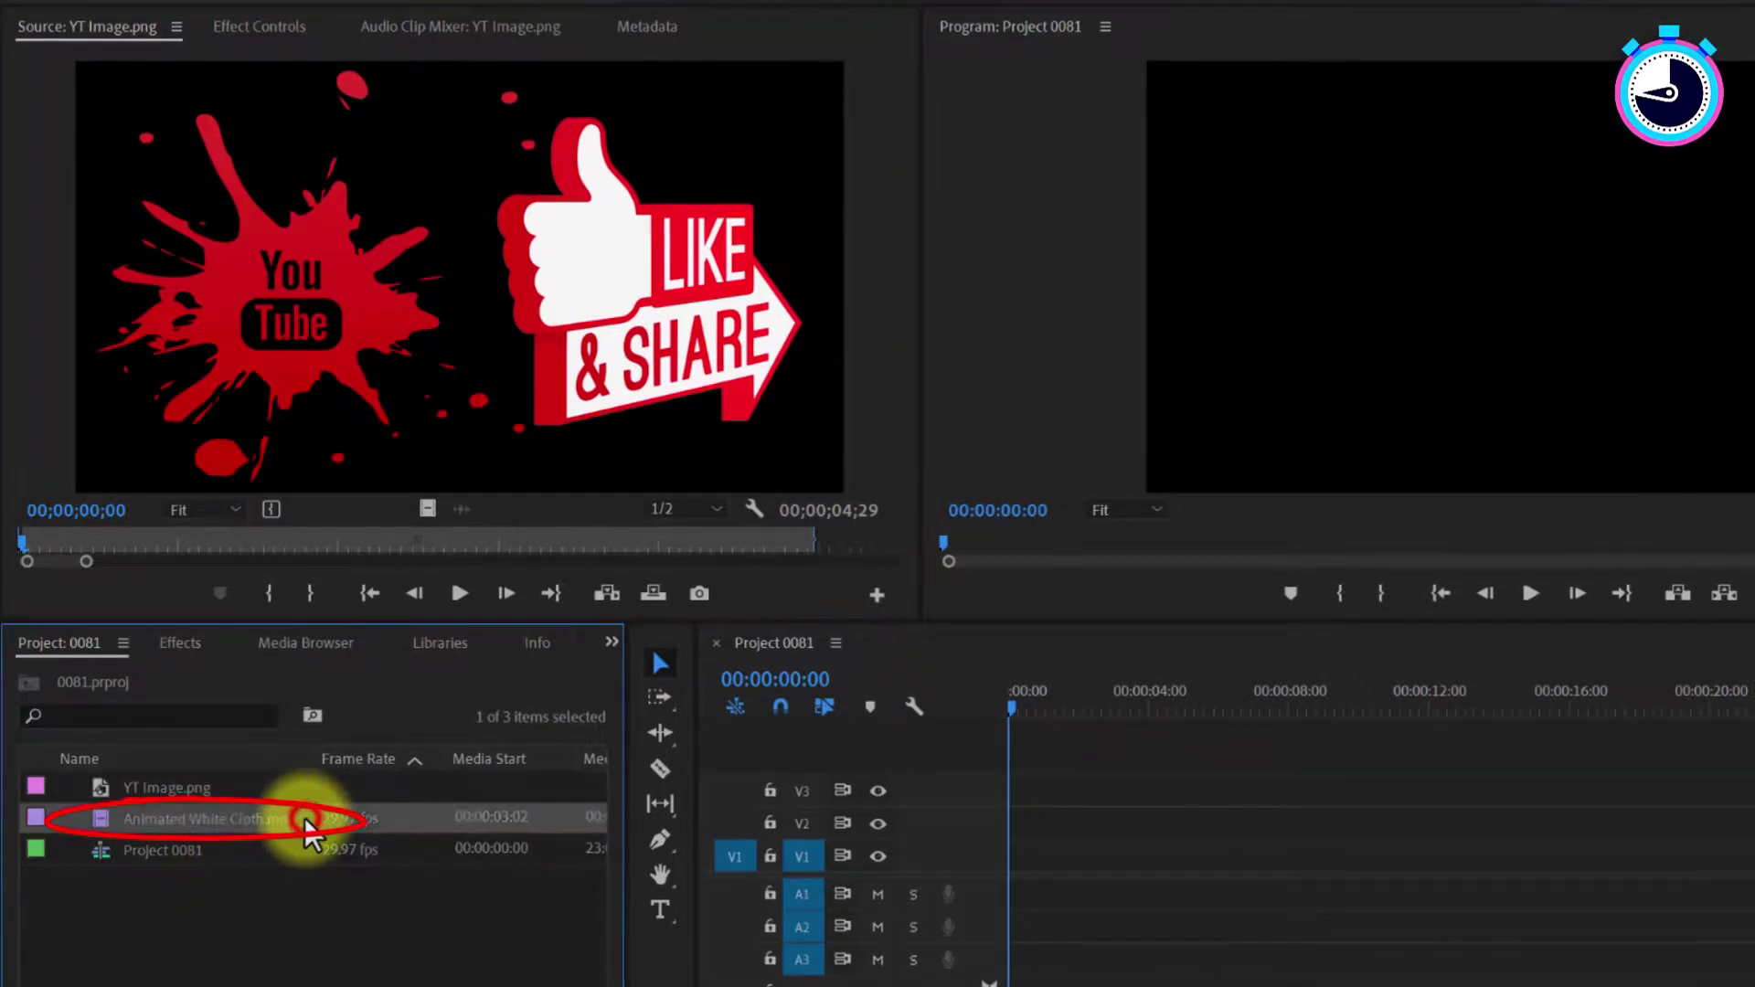
# Place the cloth video on V1 and YT Image.png on V2 starting near 00:00:10
pyautogui.moveTo(305, 822); pyautogui.dragTo(783, 801)
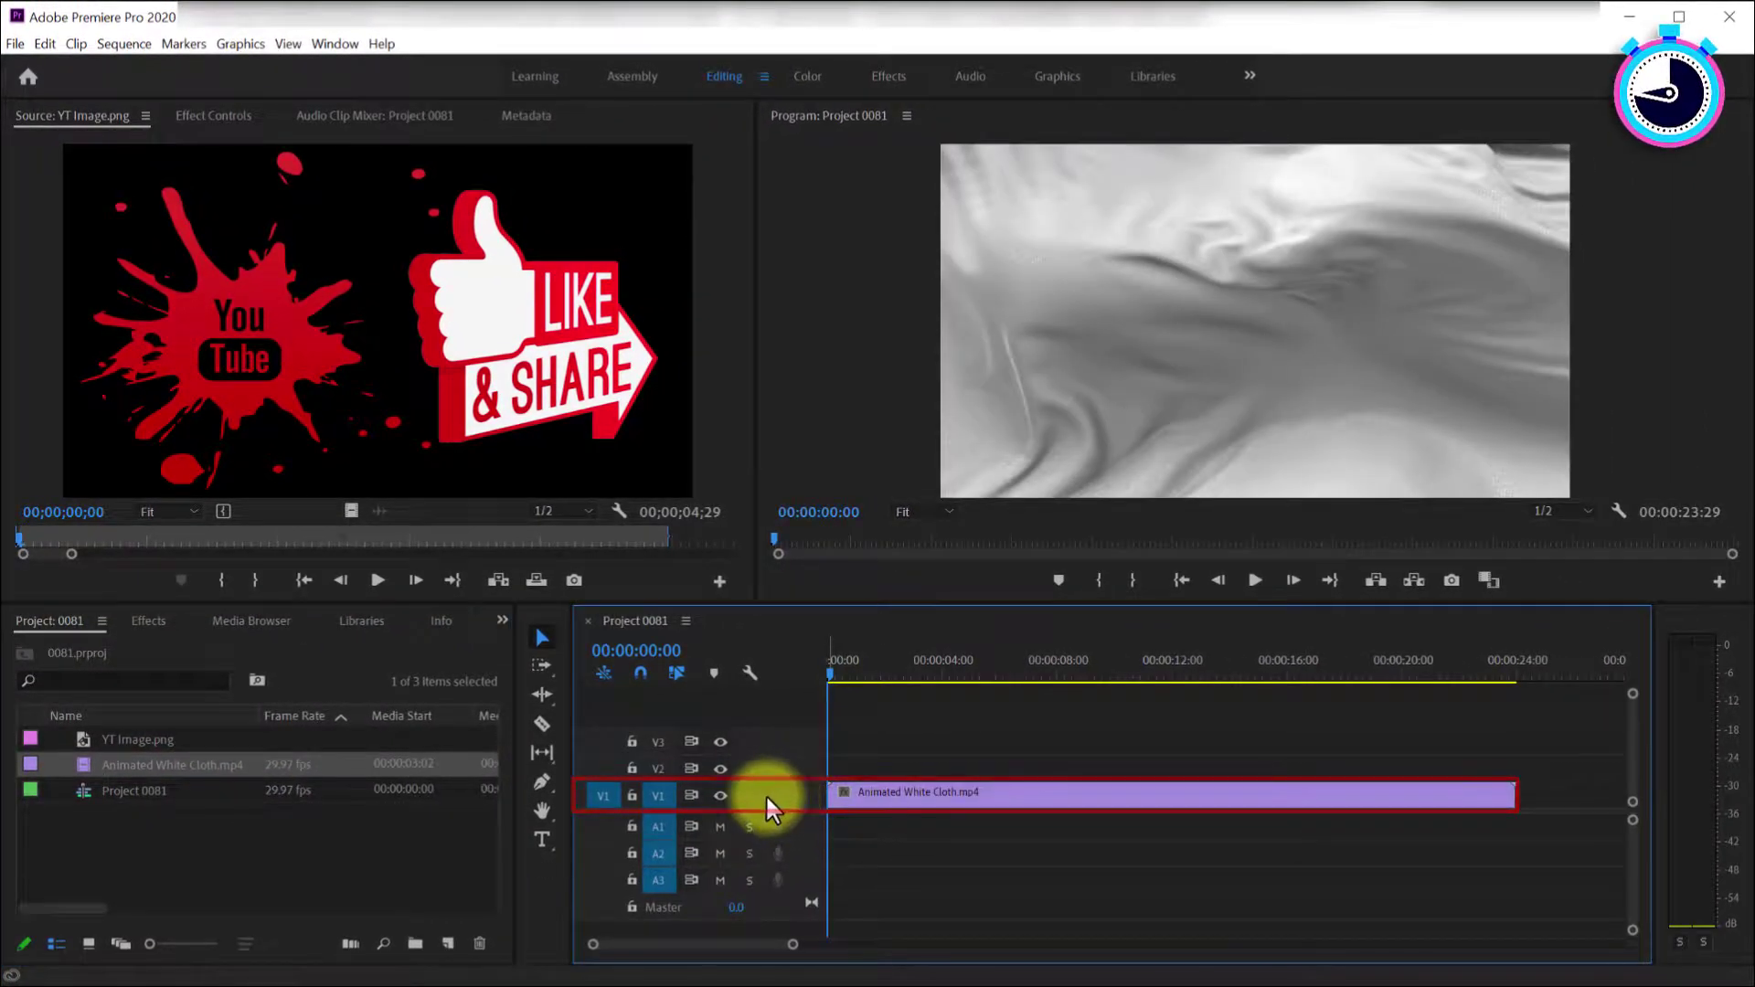
pyautogui.moveTo(247, 740); pyautogui.dragTo(800, 775)
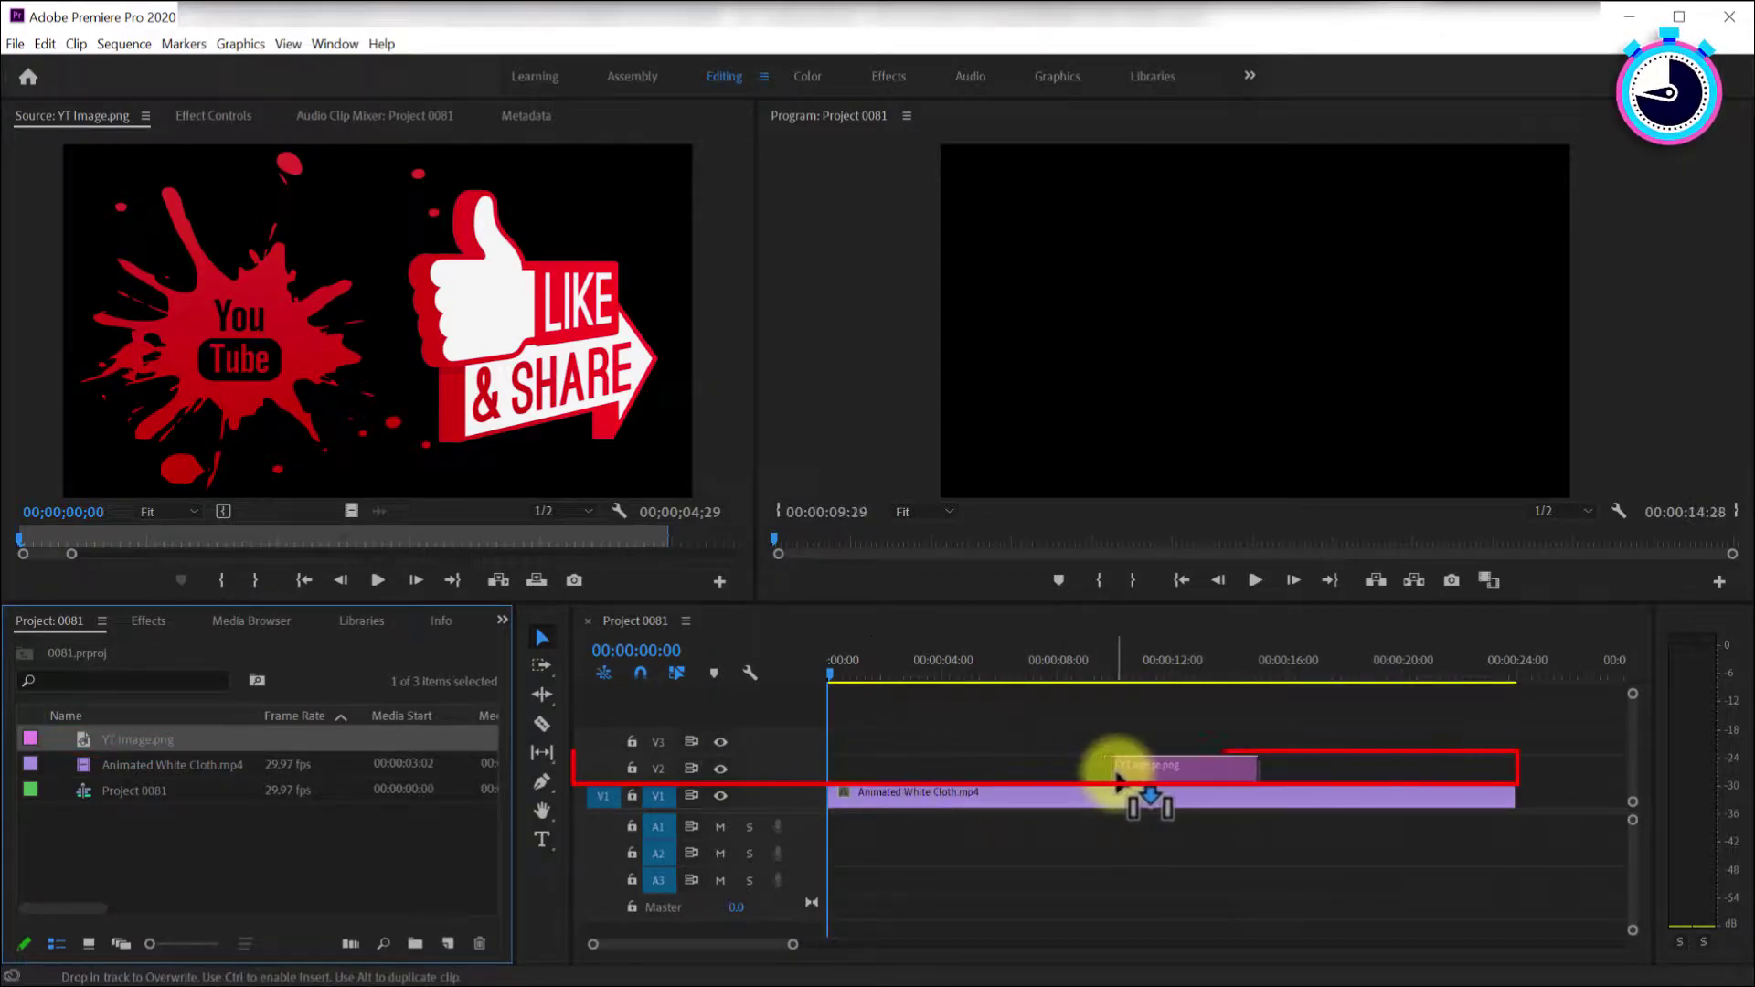
pyautogui.moveTo(799, 775); pyautogui.dragTo(1118, 780)
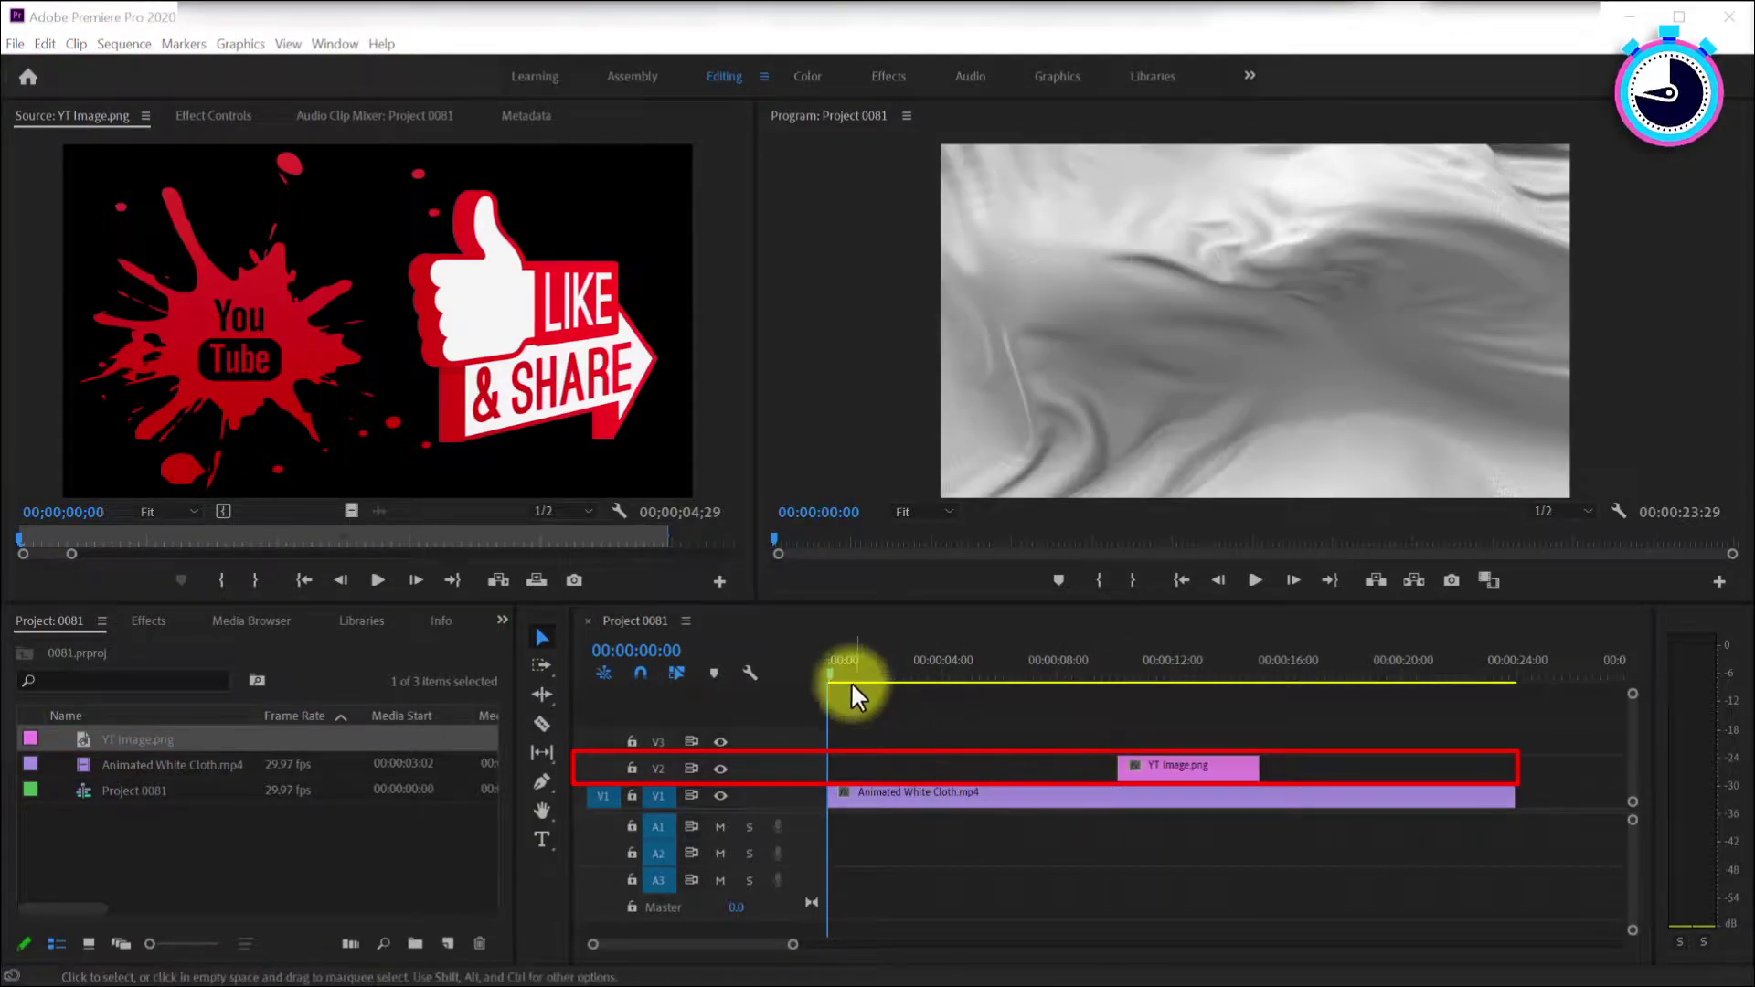
# Scrub the playhead to about 00:00:12:15 so the image shows over the cloth
pyautogui.moveTo(830, 671); pyautogui.dragTo(1191, 698)
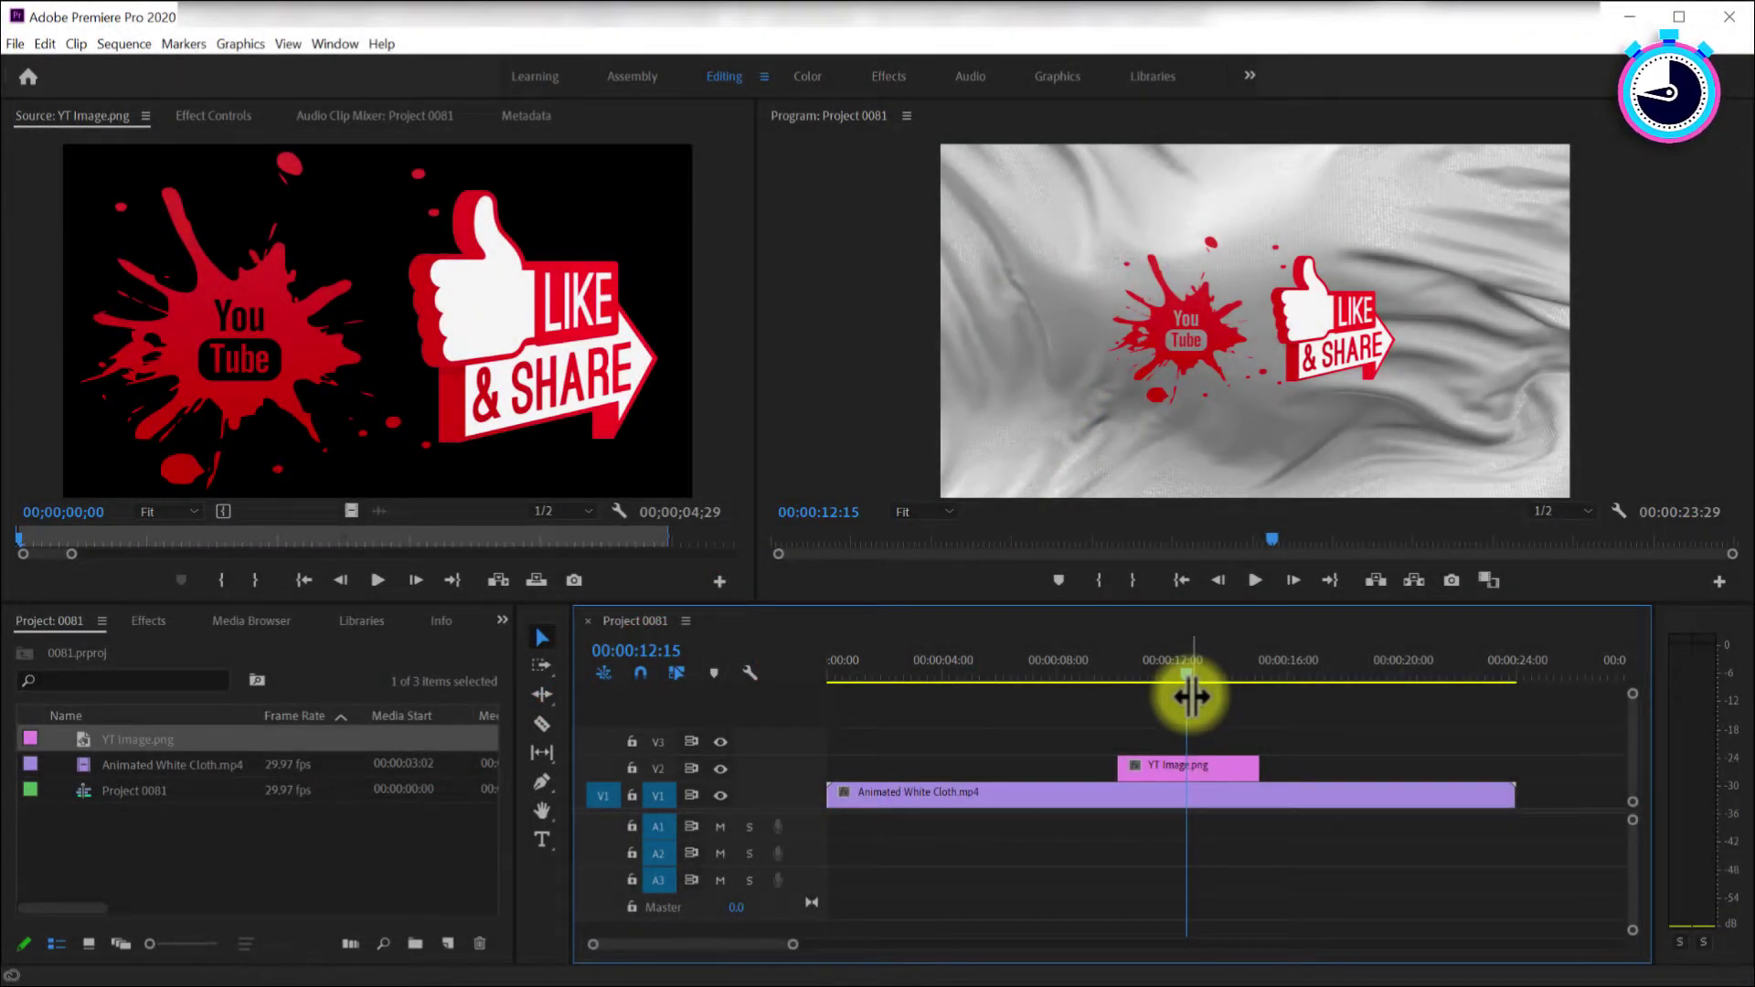
# Move the Like & Share image toward the middle of the cloth with the Selection Tool
pyautogui.click(542, 637)
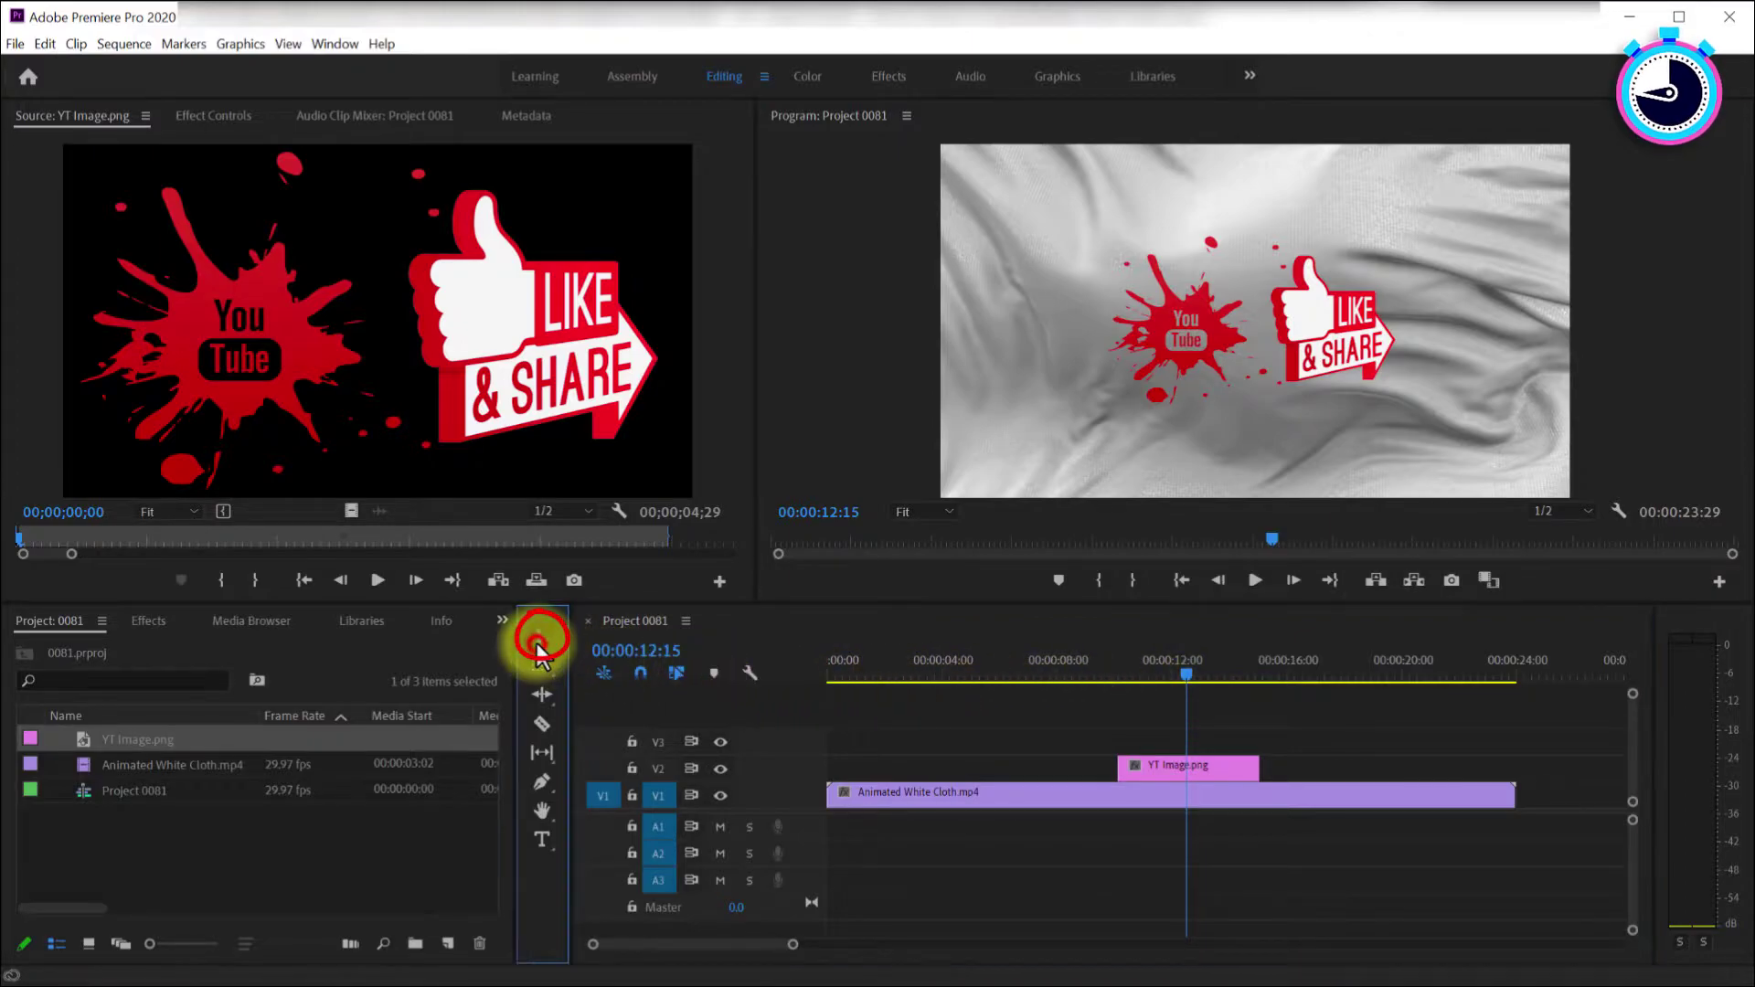
pyautogui.click(1175, 412)
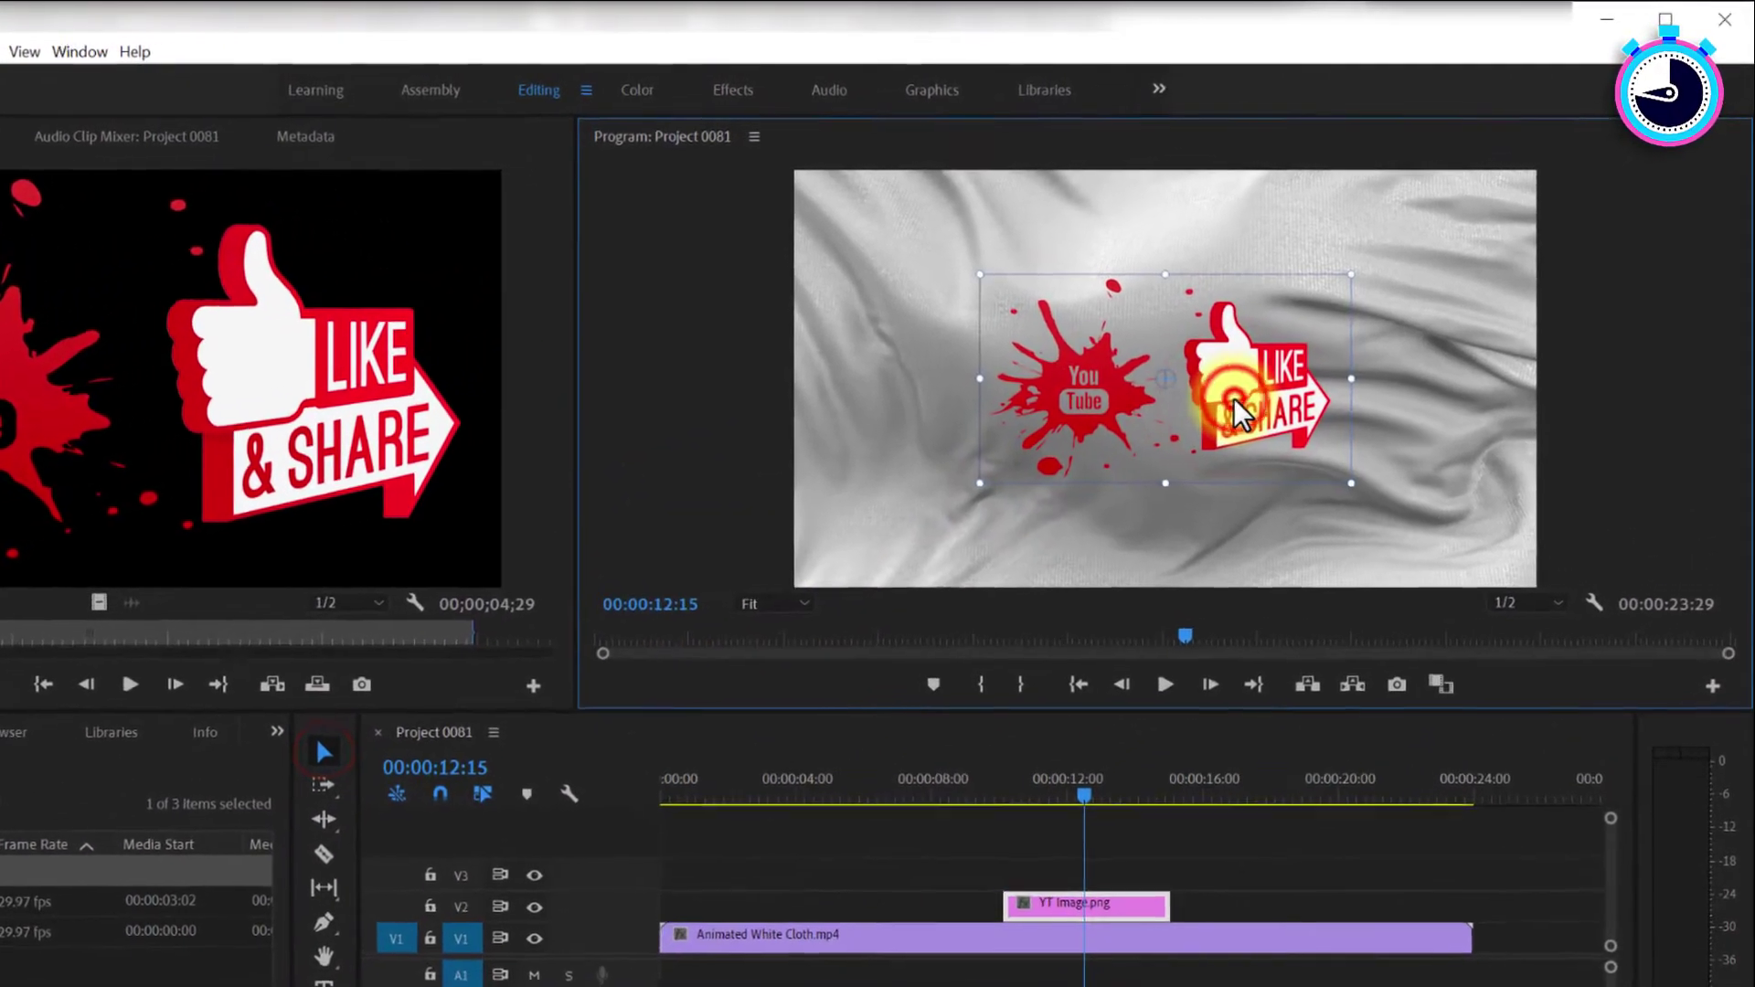
pyautogui.moveTo(1227, 395)
pyautogui.mouseDown()
pyautogui.moveTo(1337, 319)
pyautogui.moveTo(1068, 464)
pyautogui.mouseUp()
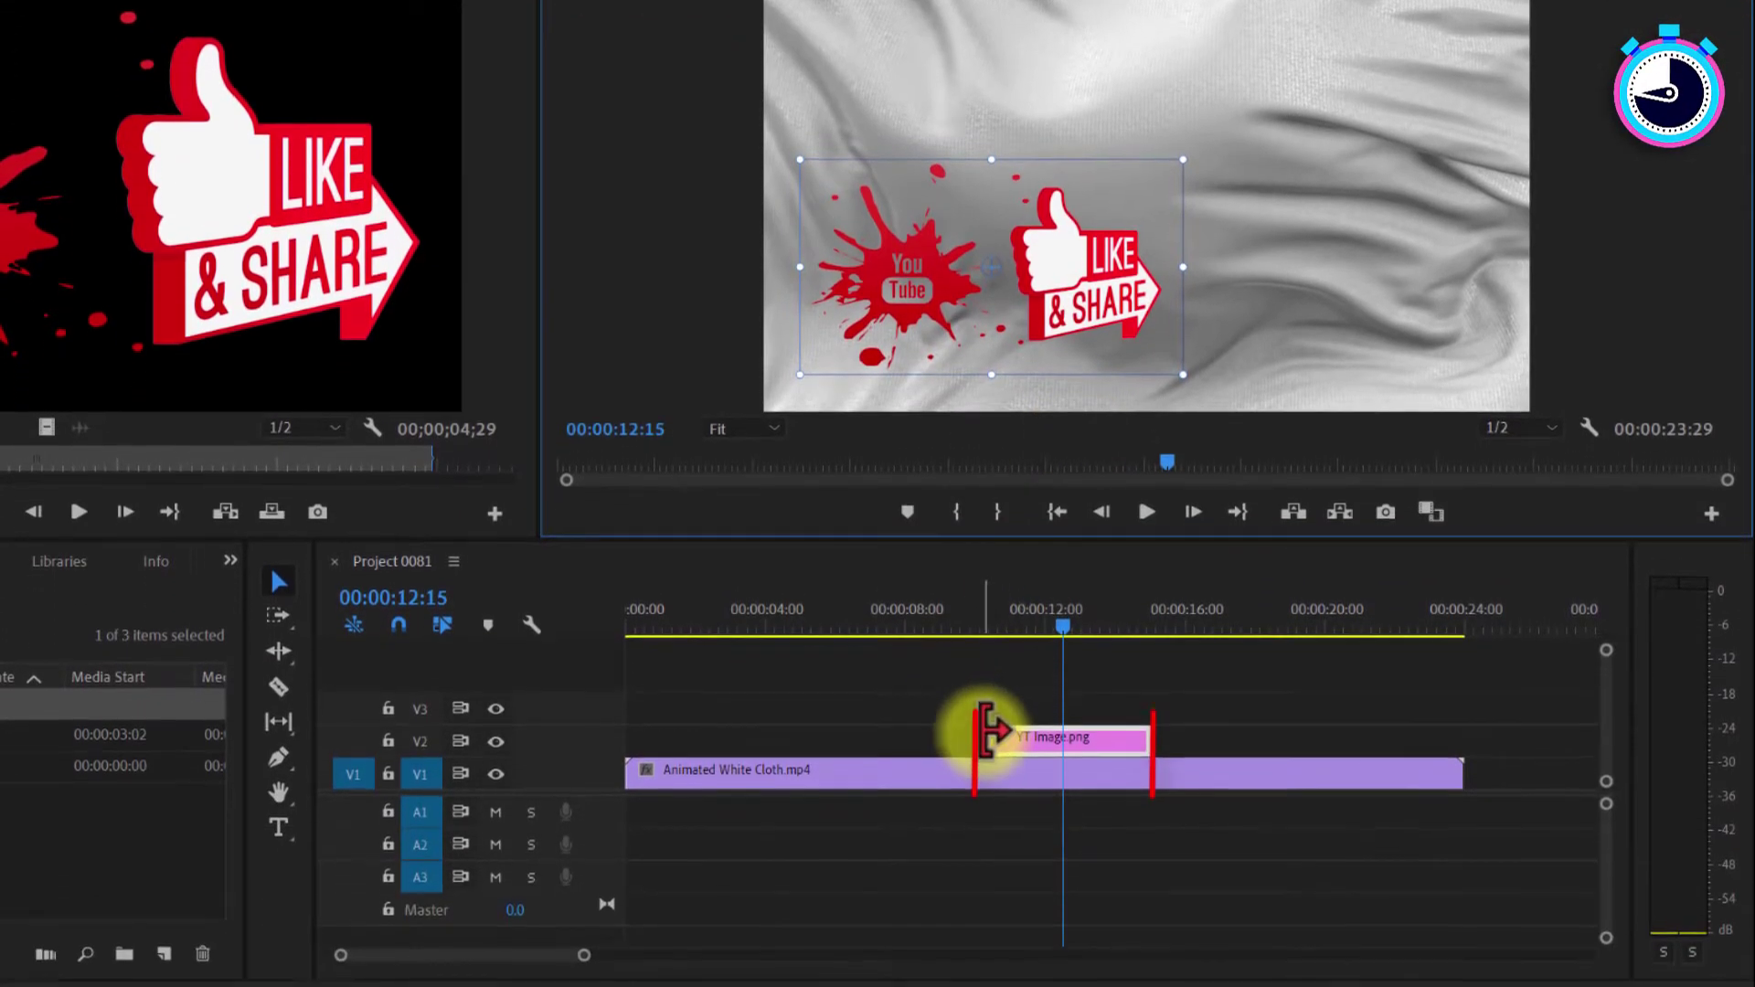
# Try trimming the image clip's start and end, then undo to keep its original length
pyautogui.moveTo(981, 792); pyautogui.dragTo(795, 792)
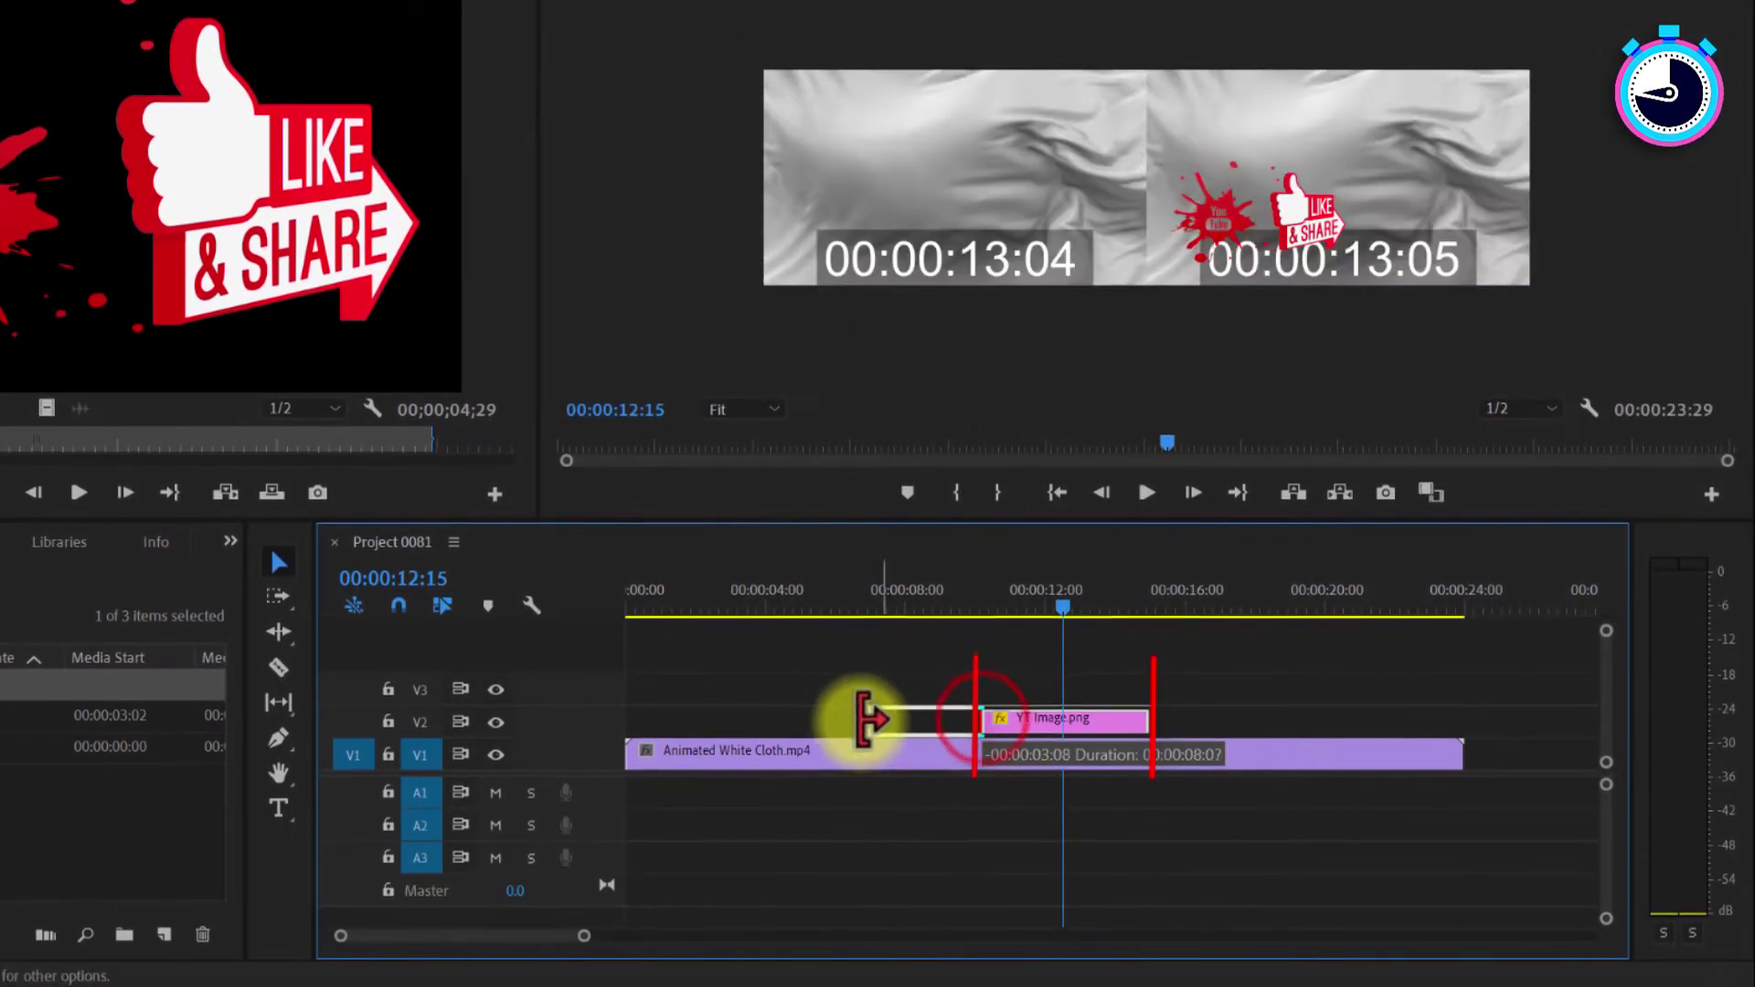
pyautogui.moveTo(1136, 712); pyautogui.dragTo(1312, 712)
pyautogui.hotkey('ctrl', 'z')
pyautogui.hotkey('ctrl', 'z')
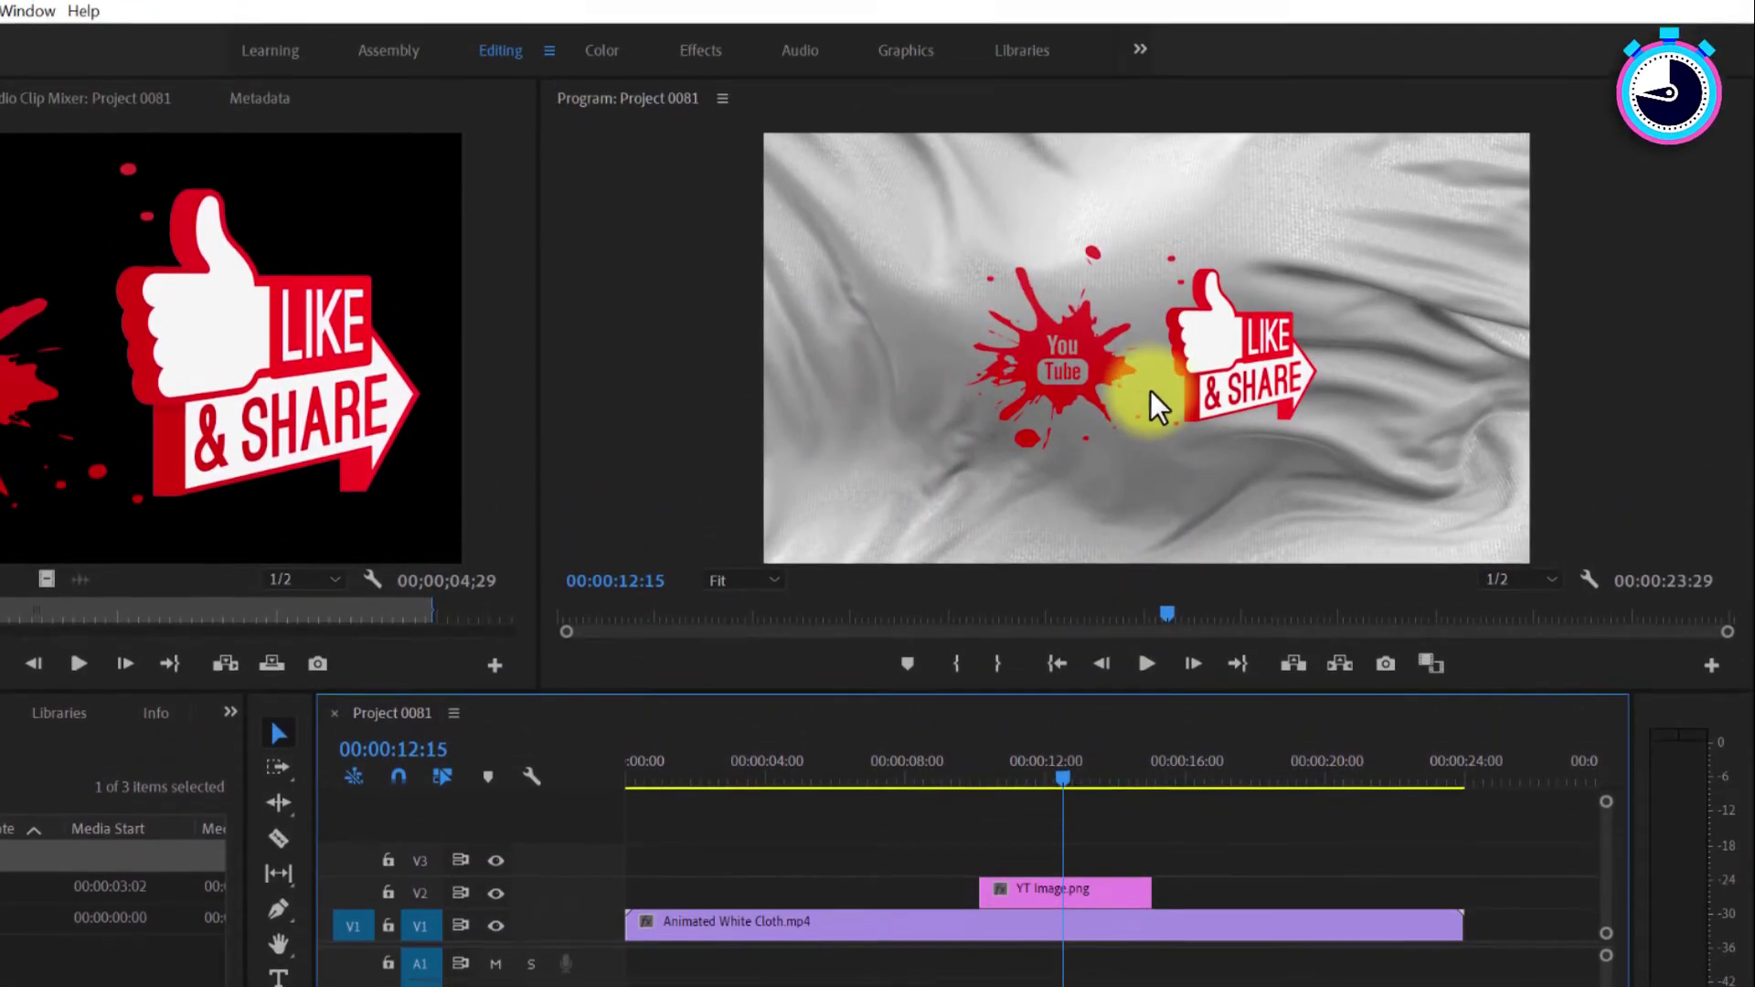
# Scale up the Like & Share image by its bottom-left corner to nearly fill the frame
pyautogui.click(1151, 427)
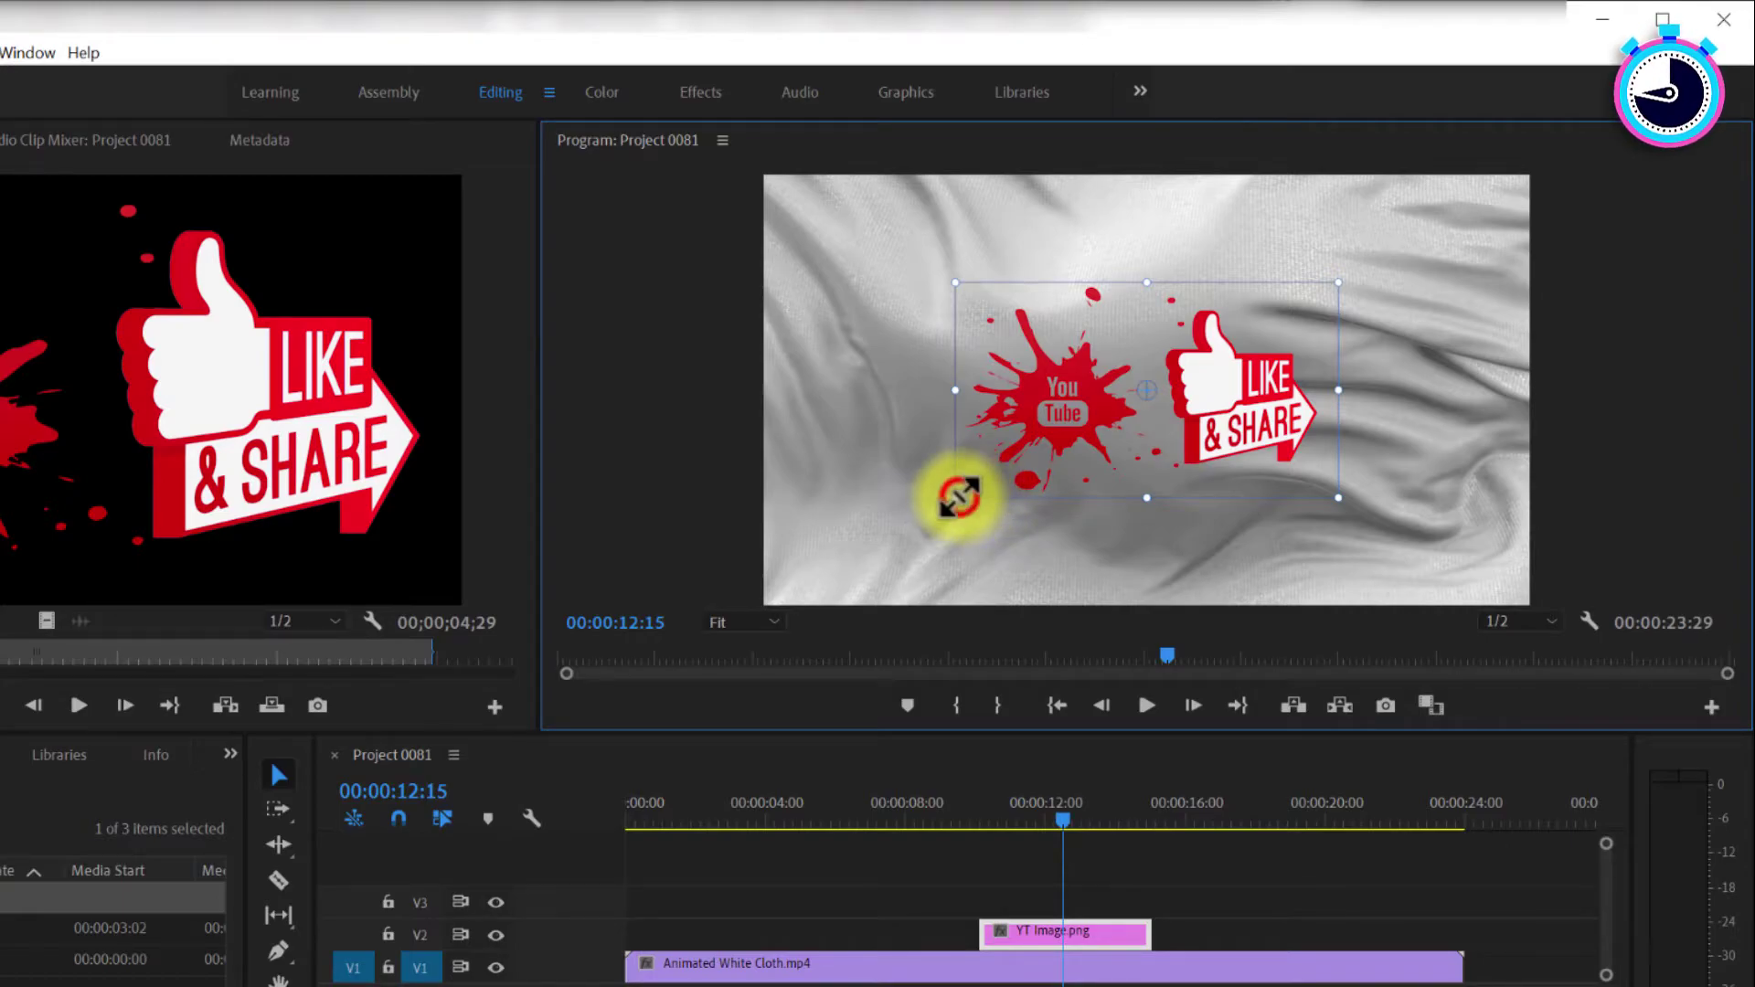
pyautogui.moveTo(958, 500); pyautogui.dragTo(774, 594)
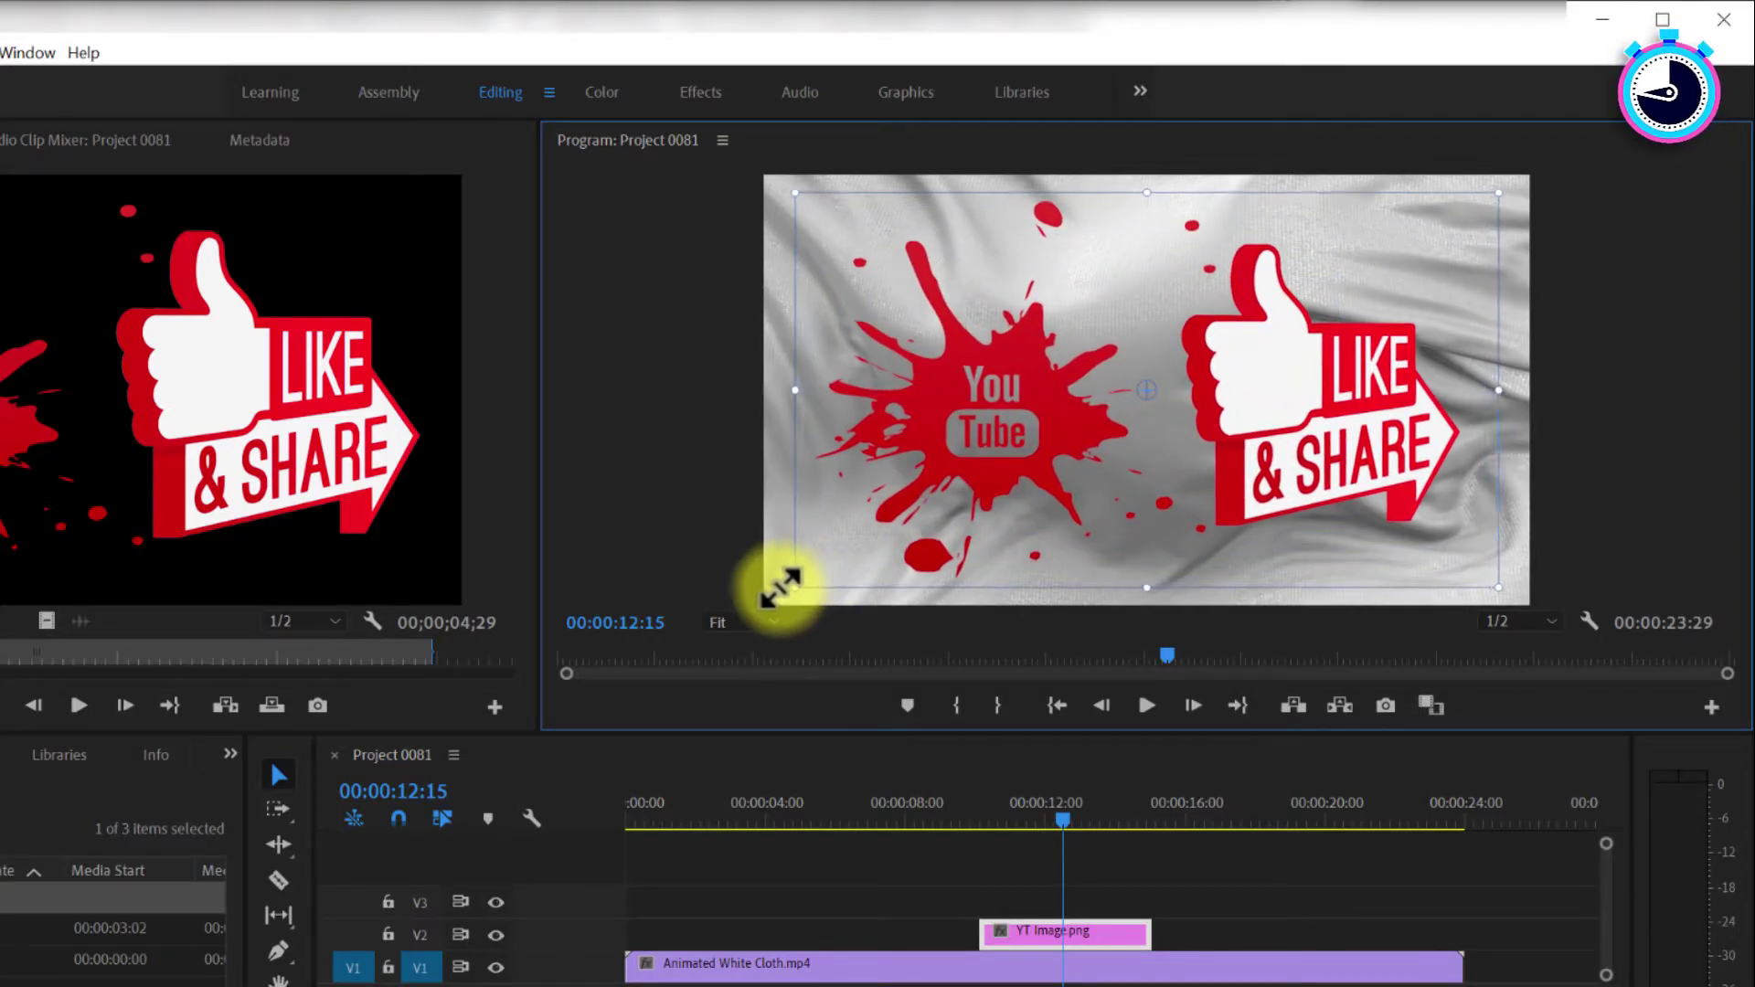